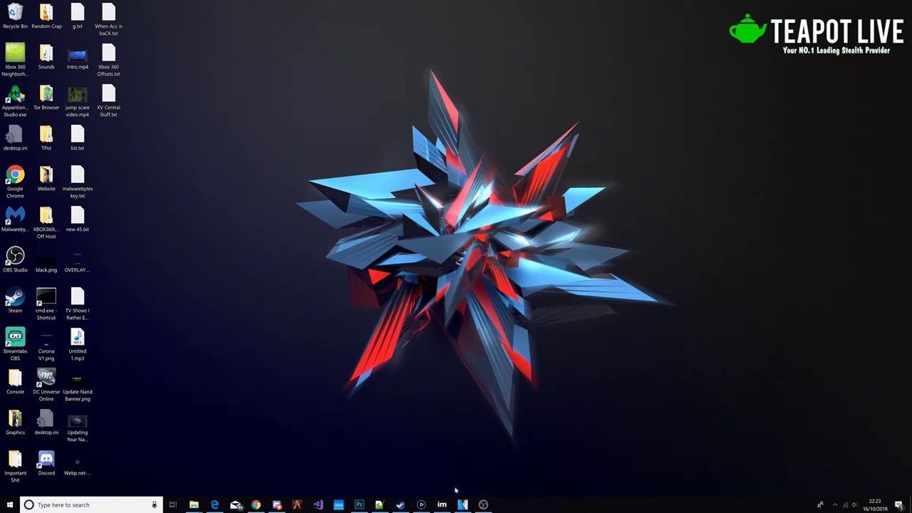
- Restore the Elgato capture window showing the Xbox 360 dashboard and shift it slightly right
{"action": "left_click", "coordinate": [421, 503]}
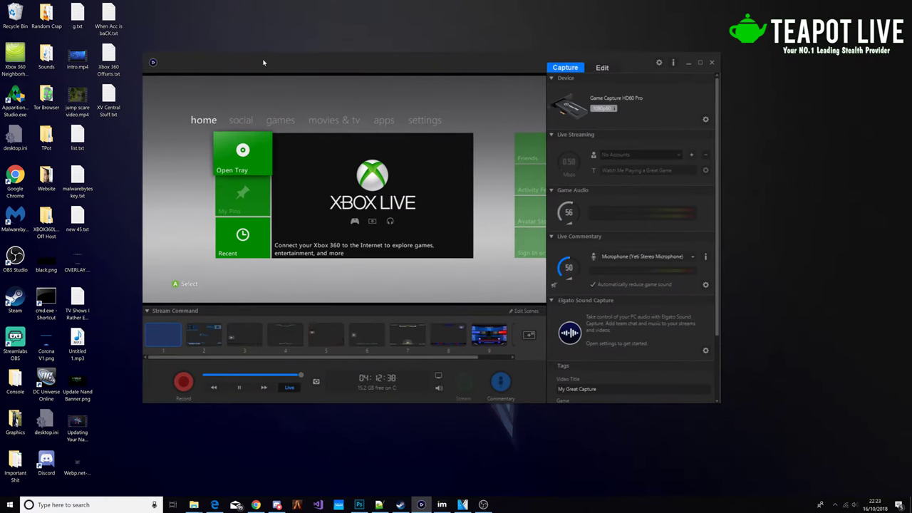
{"action": "left_click_drag", "start_coordinate": [263, 62], "coordinate": [337, 65]}
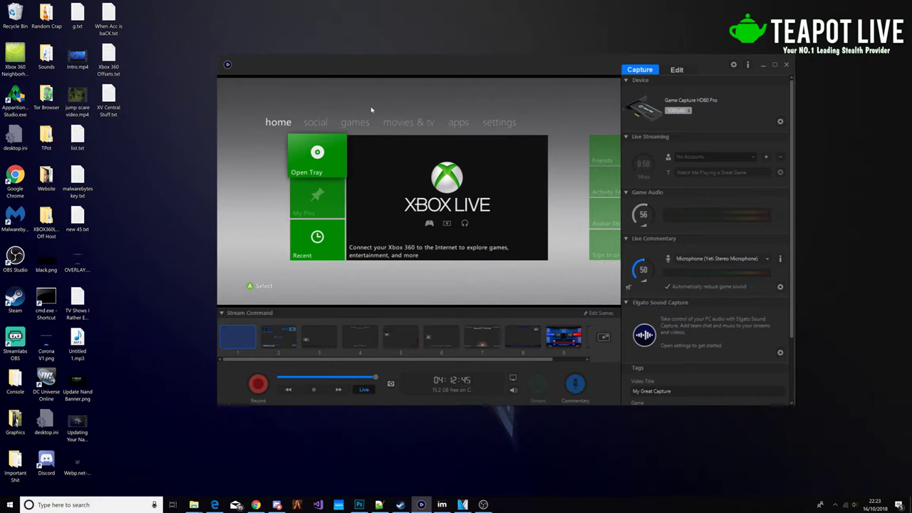
- Move the Simple 360 NAND Flasher window up to the Retail Hard Drive Emulation (HDD:) folder, then show teapotlive.us
{"action": "mouse_move", "coordinate": [194, 504]}
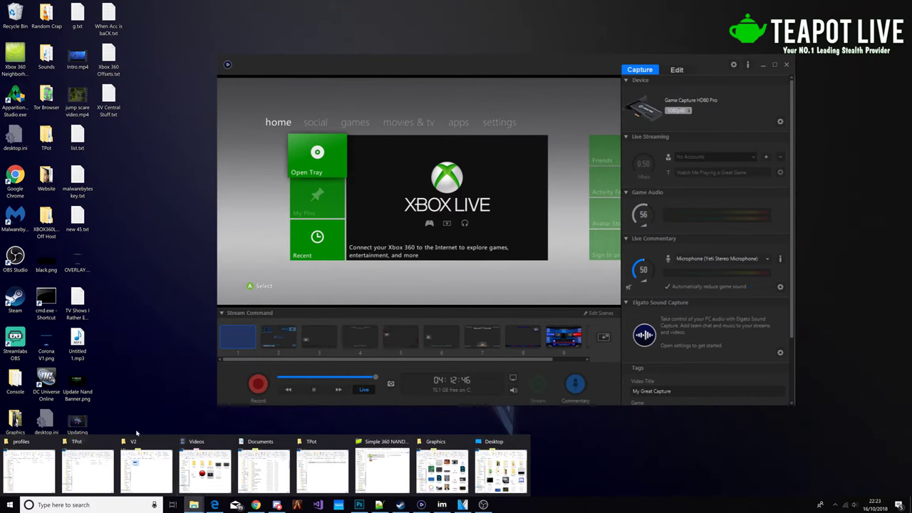
{"action": "left_click", "coordinate": [390, 455]}
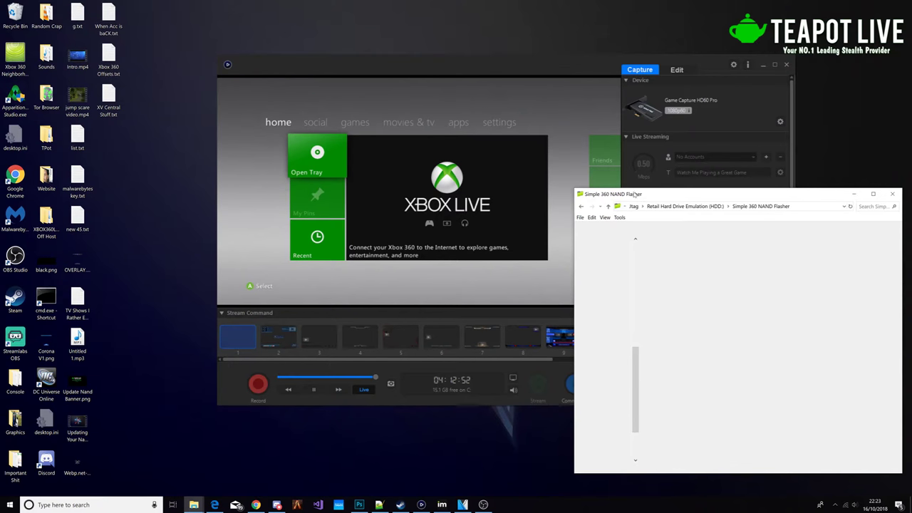
{"action": "left_click_drag", "start_coordinate": [634, 194], "coordinate": [634, 186]}
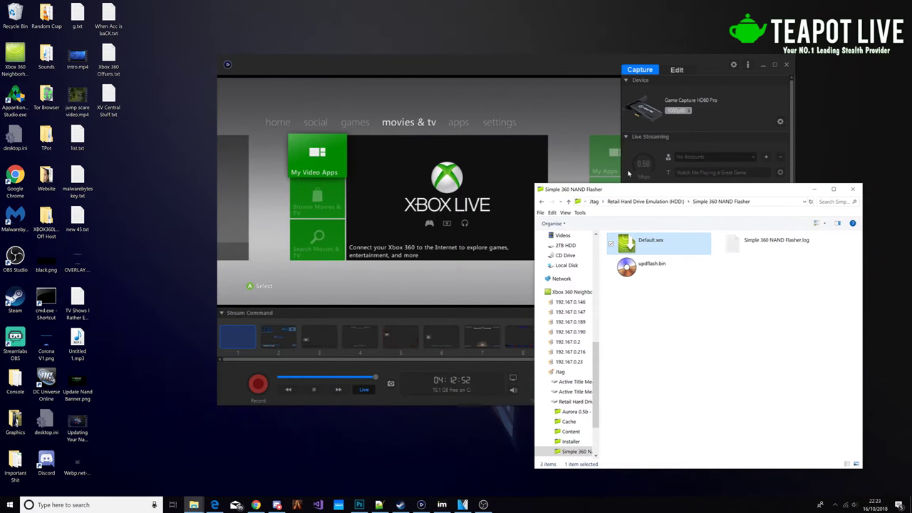
{"action": "left_click", "coordinate": [650, 202]}
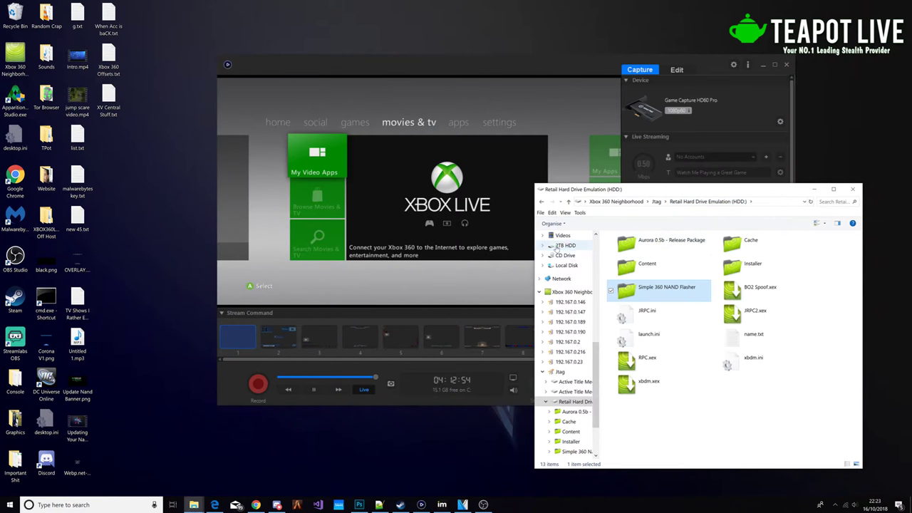
{"action": "left_click", "coordinate": [705, 413]}
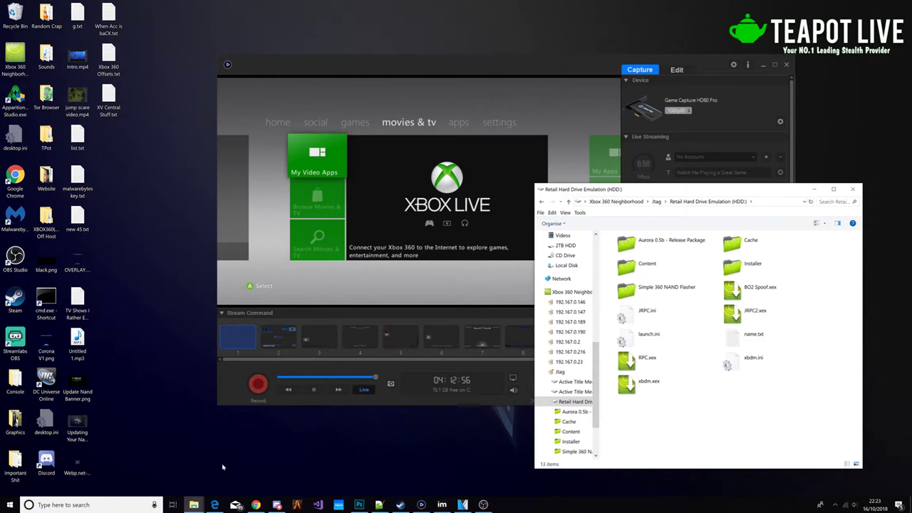
{"action": "left_click", "coordinate": [214, 504]}
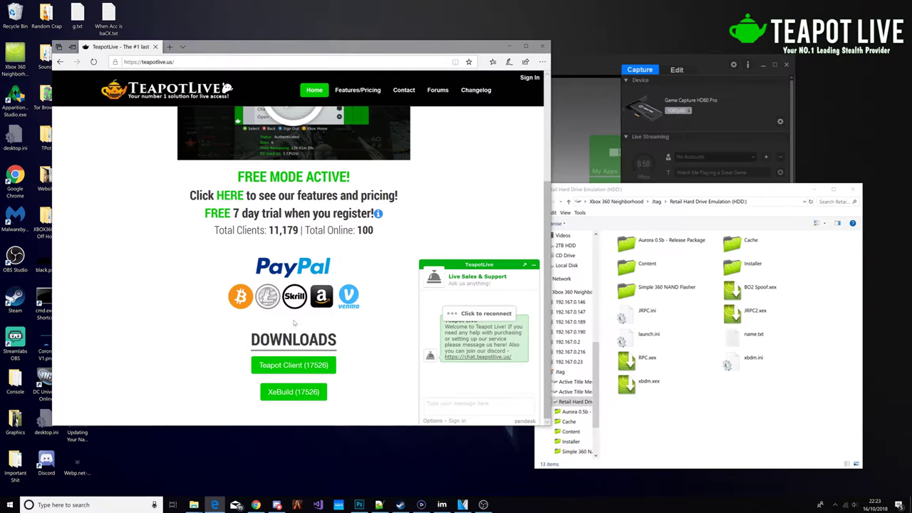
- Save the Teapot Client (17526) archive Teapotv3.0.rar into Desktop\TPot and open it
{"action": "left_click", "coordinate": [283, 372]}
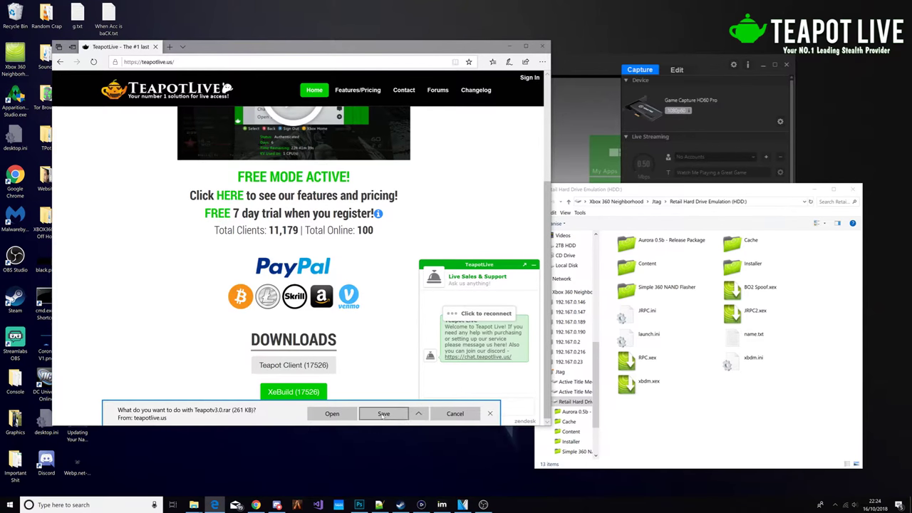
{"action": "left_click", "coordinate": [418, 418]}
{"action": "left_click", "coordinate": [385, 400]}
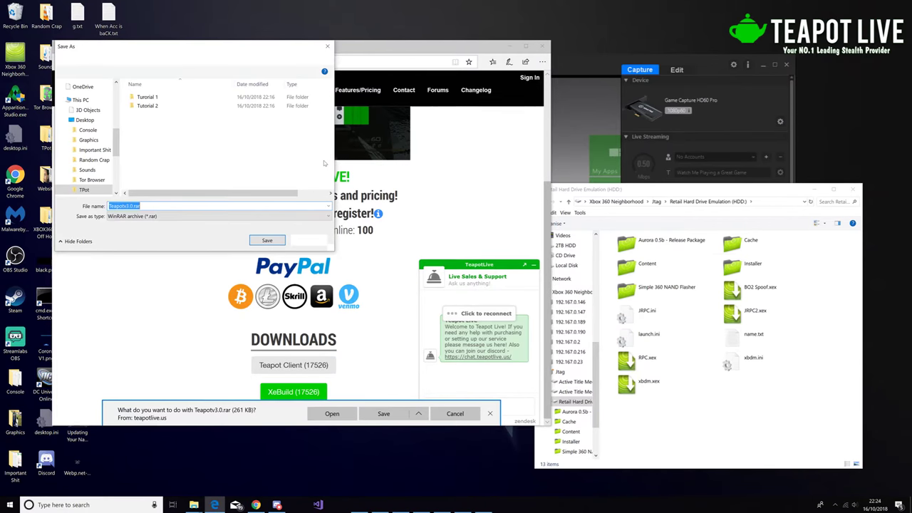
{"action": "left_click", "coordinate": [265, 240]}
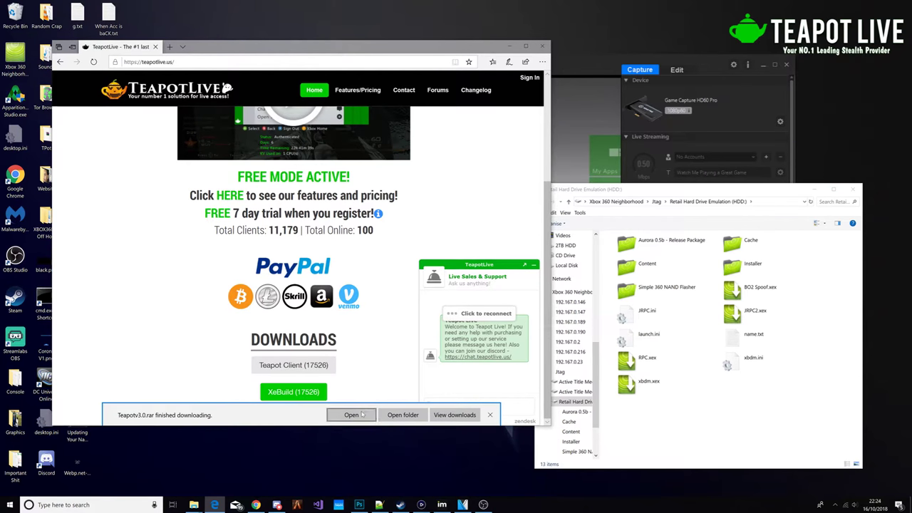
{"action": "left_click", "coordinate": [362, 414]}
{"action": "mouse_move", "coordinate": [194, 504]}
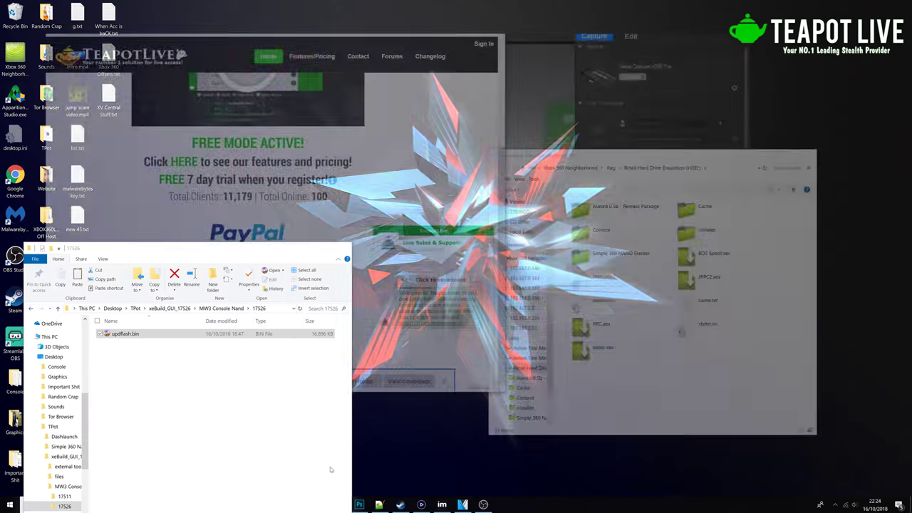
- Extract Teapotv3.0.rar into the TPot folder and close the duplicate TPot window
{"action": "left_click", "coordinate": [329, 470]}
{"action": "right_click", "coordinate": [134, 352]}
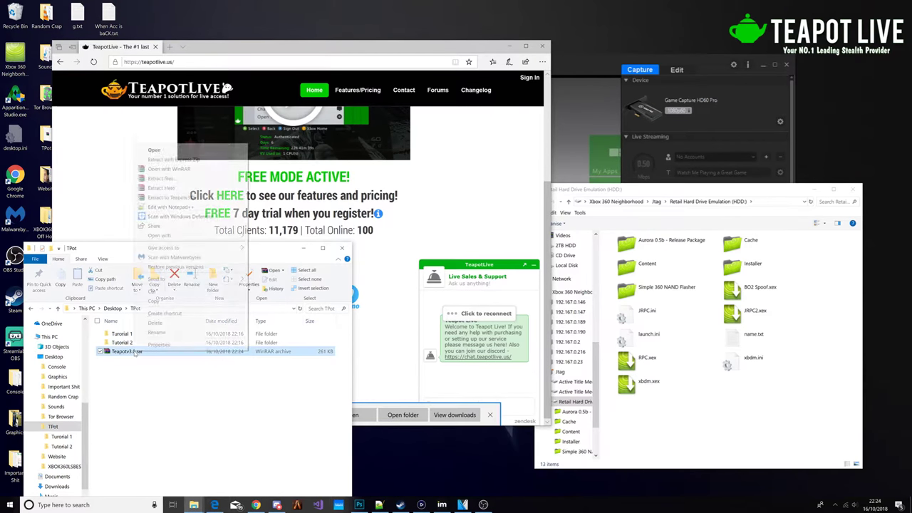
{"action": "left_click", "coordinate": [171, 187]}
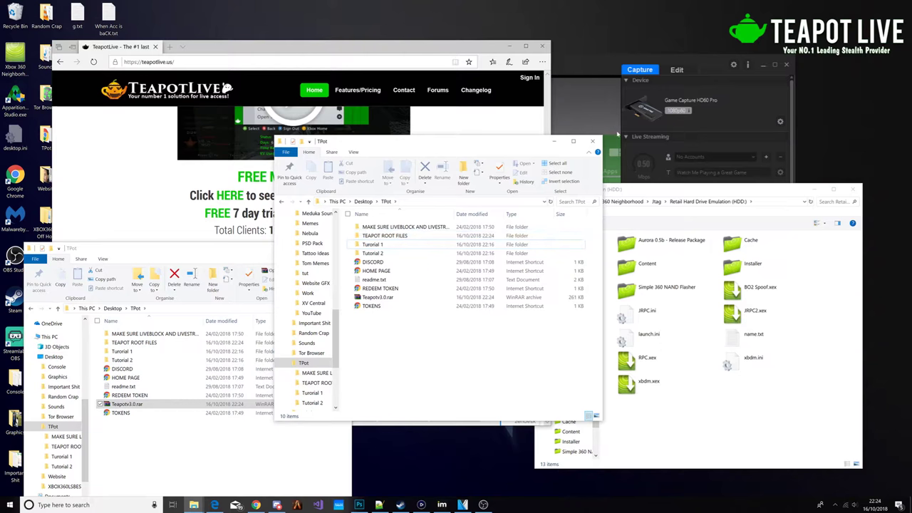
{"action": "left_click", "coordinate": [592, 140]}
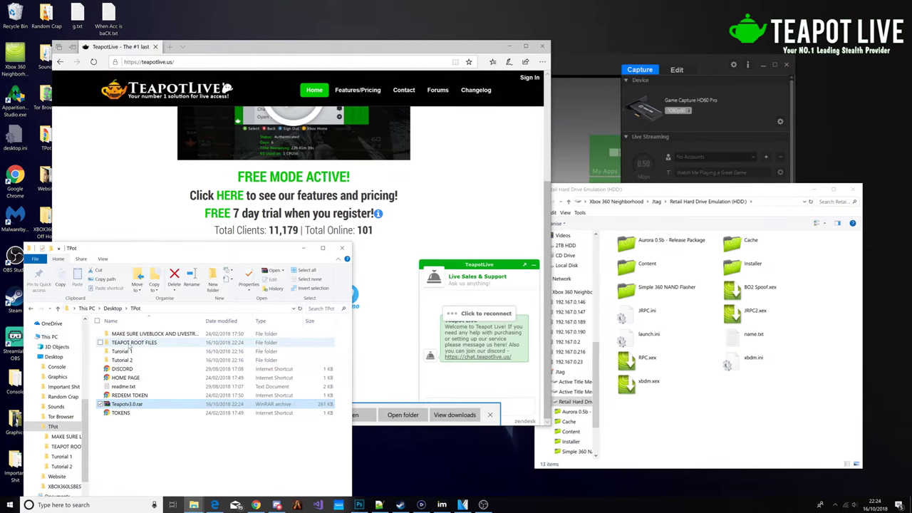
- Delete the MAKE SURE LIVEBLOCK folder and the TOKENS shortcut from TPot
{"action": "left_click", "coordinate": [128, 335]}
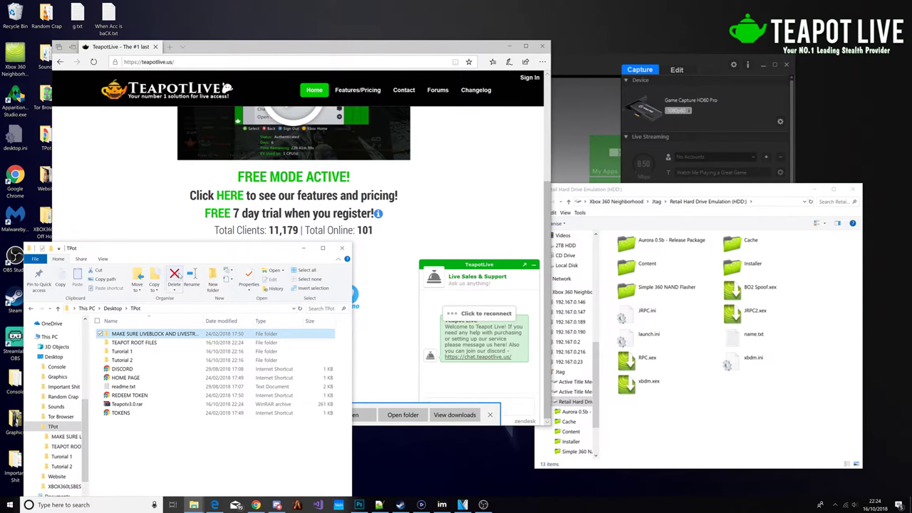
{"action": "left_click", "coordinate": [175, 278]}
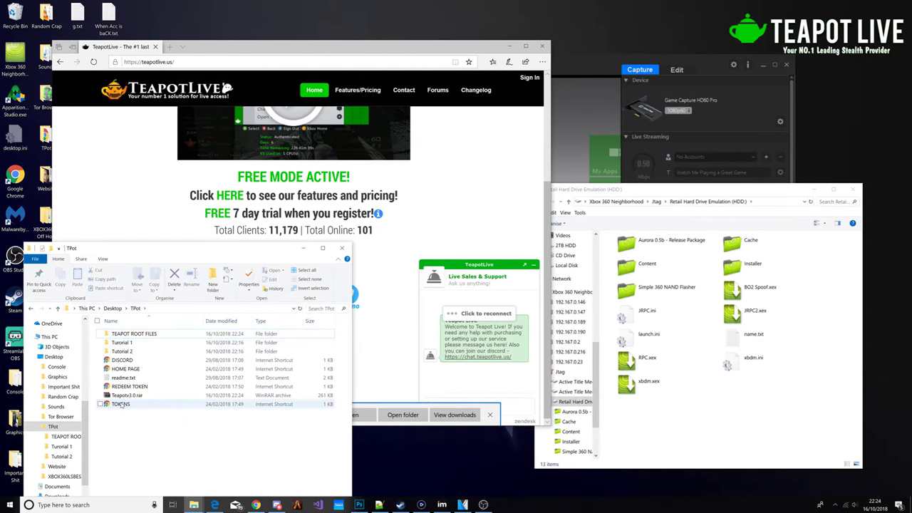
{"action": "left_click", "coordinate": [121, 404]}
{"action": "left_click", "coordinate": [173, 278]}
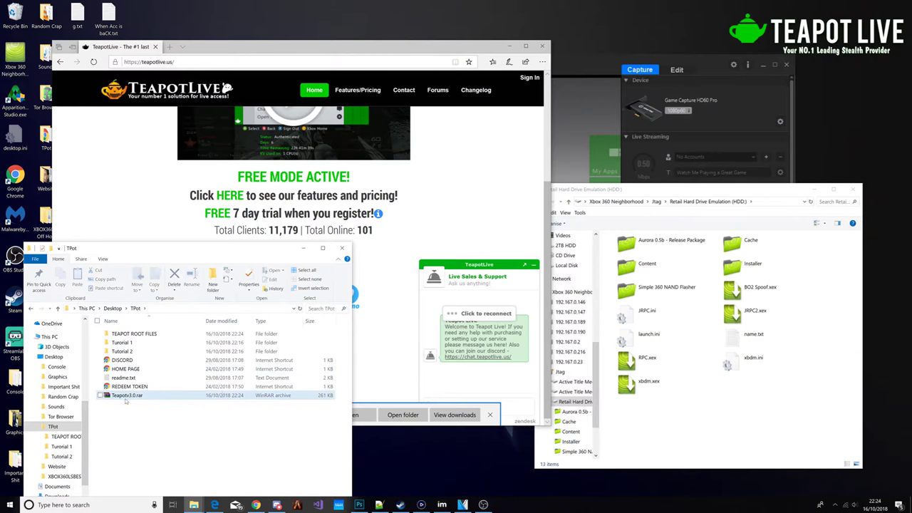
- Delete the leftover shortcuts, readme and archive from the TPot folder
{"action": "left_click_drag", "start_coordinate": [118, 407], "coordinate": [120, 359]}
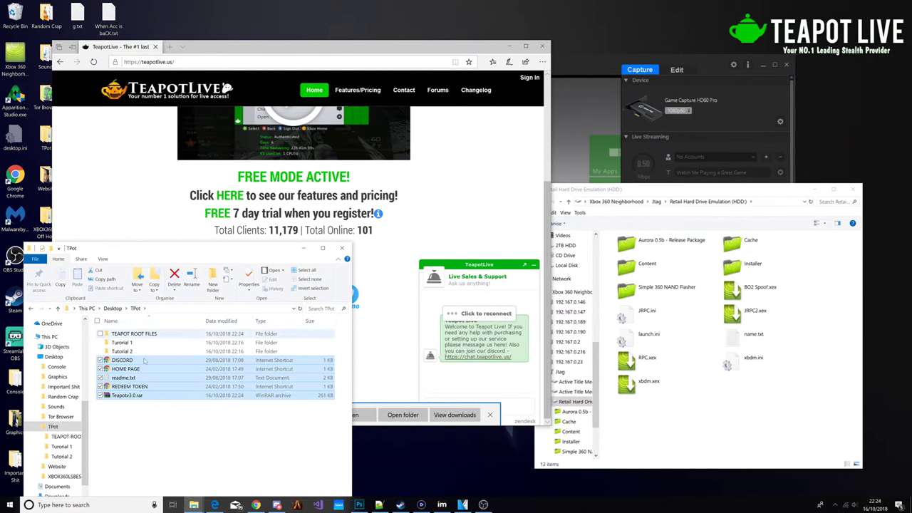
{"action": "key", "text": "Delete"}
{"action": "double_click", "coordinate": [128, 336]}
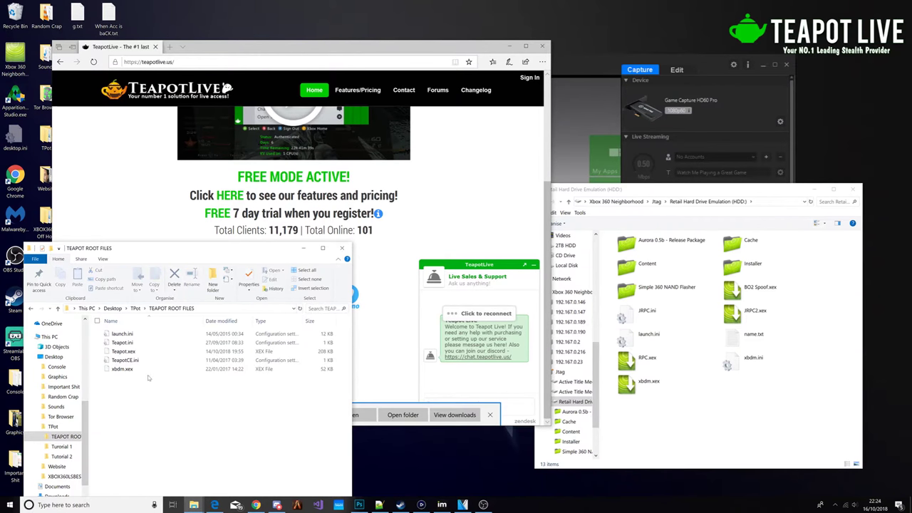
- Copy Teapot.ini, Teapot.xex and TeapotCE.ini from TEAPOT ROOT FILES onto the Xbox HDD:
{"action": "left_click", "coordinate": [101, 361]}
{"action": "left_click", "coordinate": [101, 351]}
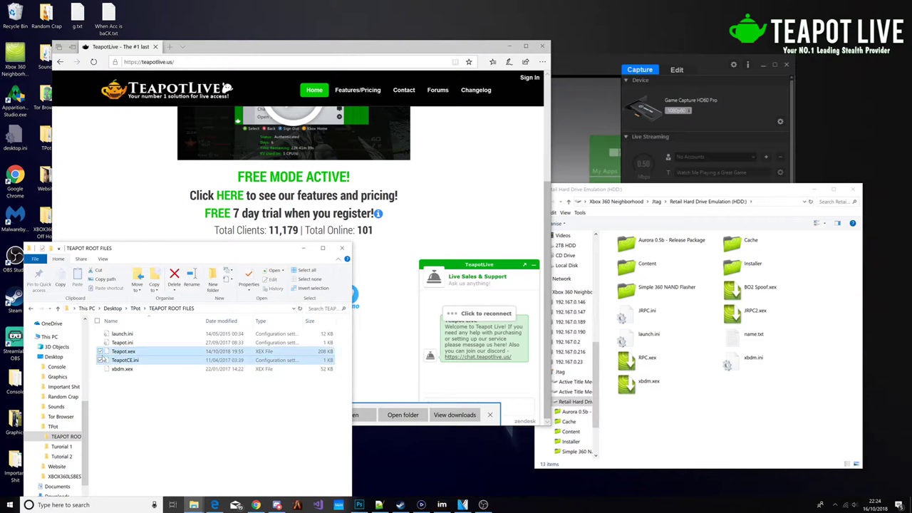
{"action": "left_click", "coordinate": [101, 342]}
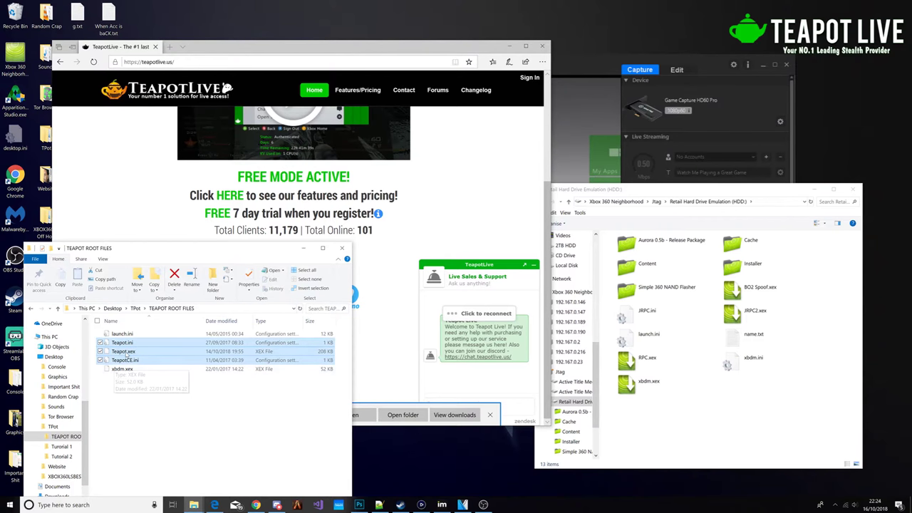
{"action": "mouse_move", "coordinate": [127, 354]}
{"action": "left_mouse_down"}
{"action": "mouse_move", "coordinate": [149, 341]}
{"action": "mouse_move", "coordinate": [360, 353]}
{"action": "mouse_move", "coordinate": [714, 403]}
{"action": "left_mouse_up"}
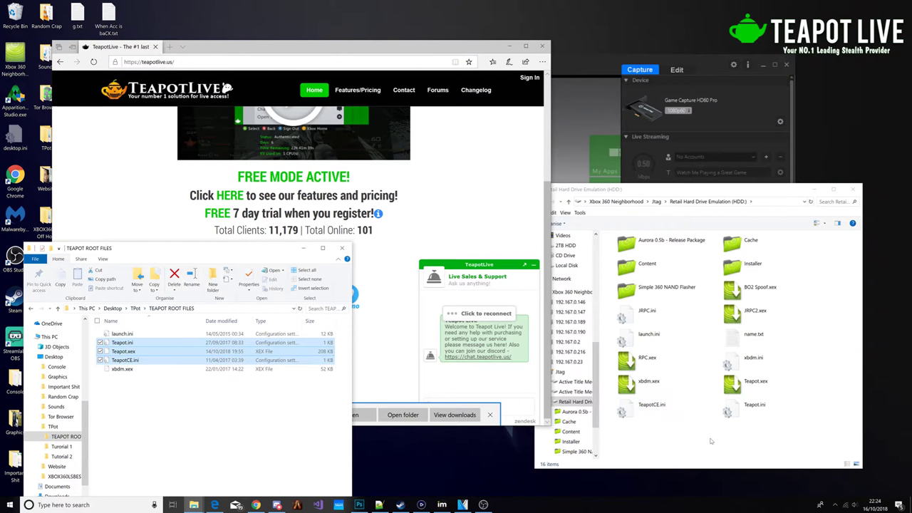
{"action": "mouse_move", "coordinate": [571, 58]}
{"action": "left_mouse_down"}
{"action": "mouse_move", "coordinate": [515, 79]}
{"action": "mouse_move", "coordinate": [517, 94]}
{"action": "left_mouse_up"}
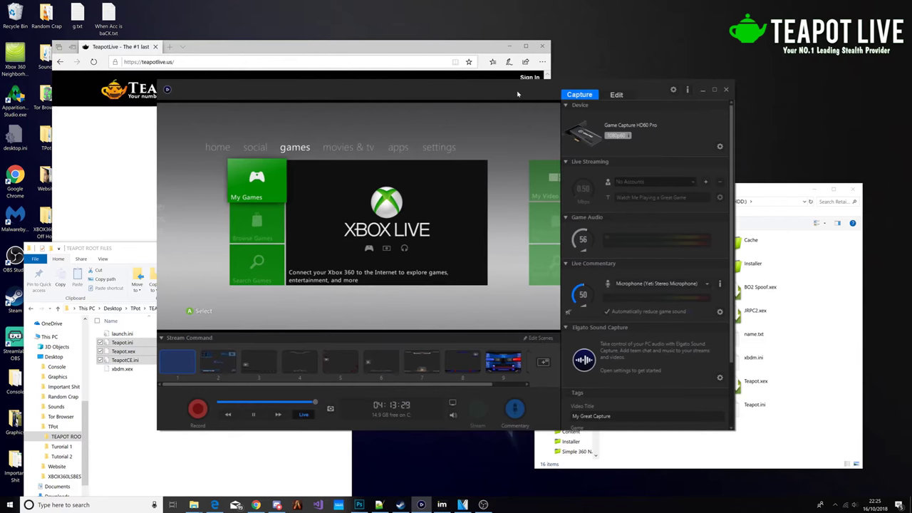
- Go back to TPot and open the Tutorial 2 folder
{"action": "left_click", "coordinate": [114, 418]}
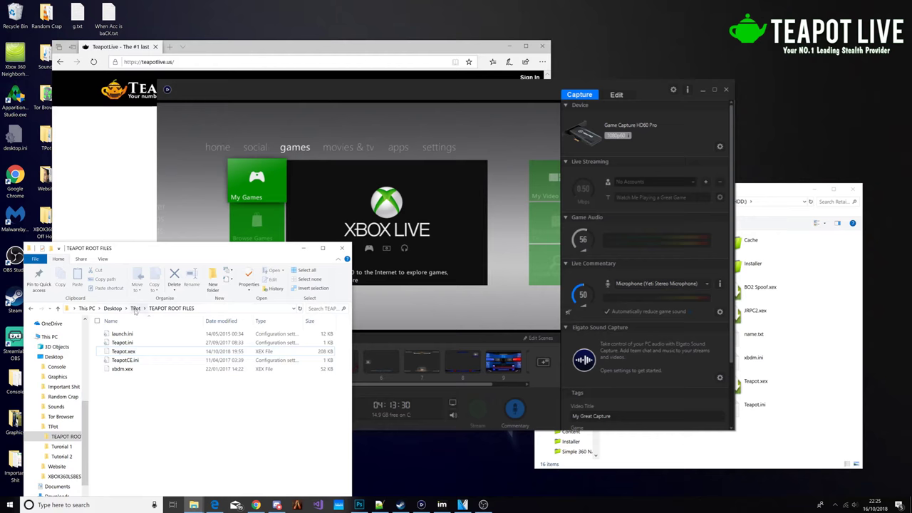
{"action": "left_click", "coordinate": [135, 308]}
{"action": "double_click", "coordinate": [128, 351]}
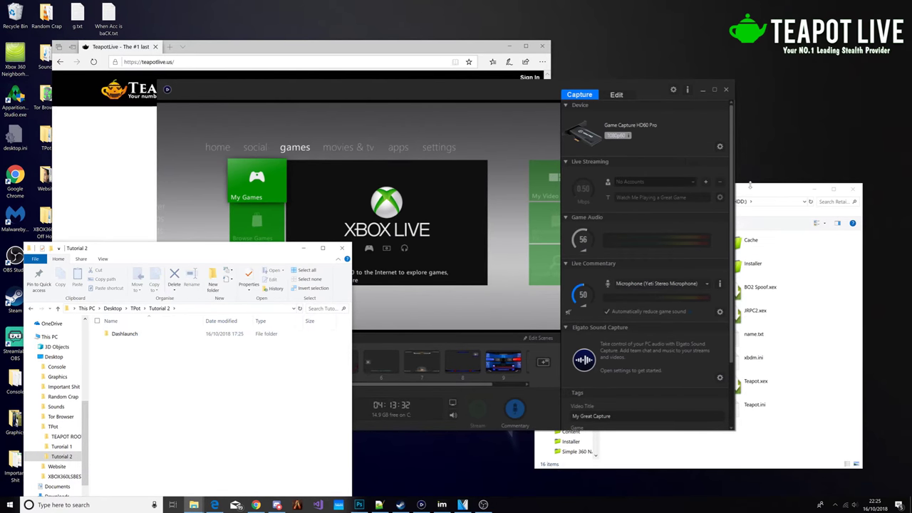
- Replace the Installer folder on the Xbox HDD: with the Dashlaunch folder and open it
{"action": "left_click_drag", "start_coordinate": [750, 186], "coordinate": [749, 192]}
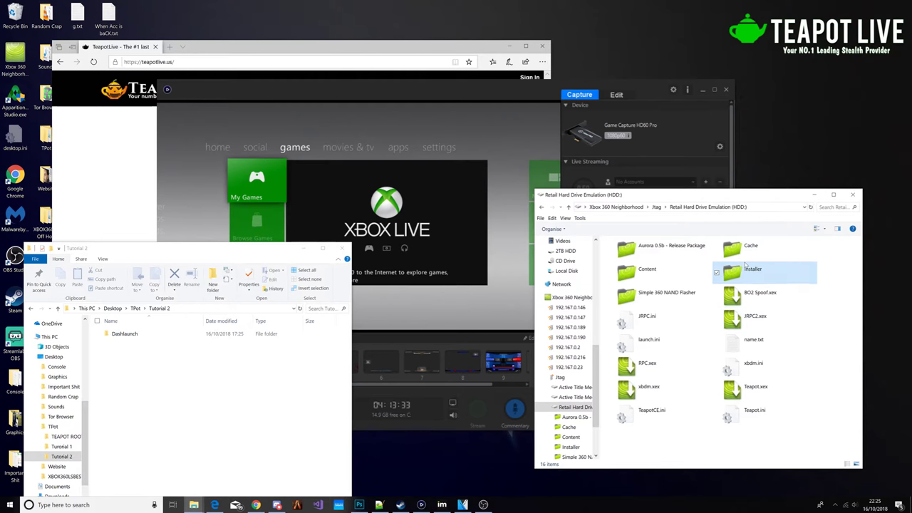
{"action": "right_click", "coordinate": [746, 264]}
{"action": "left_click", "coordinate": [757, 322]}
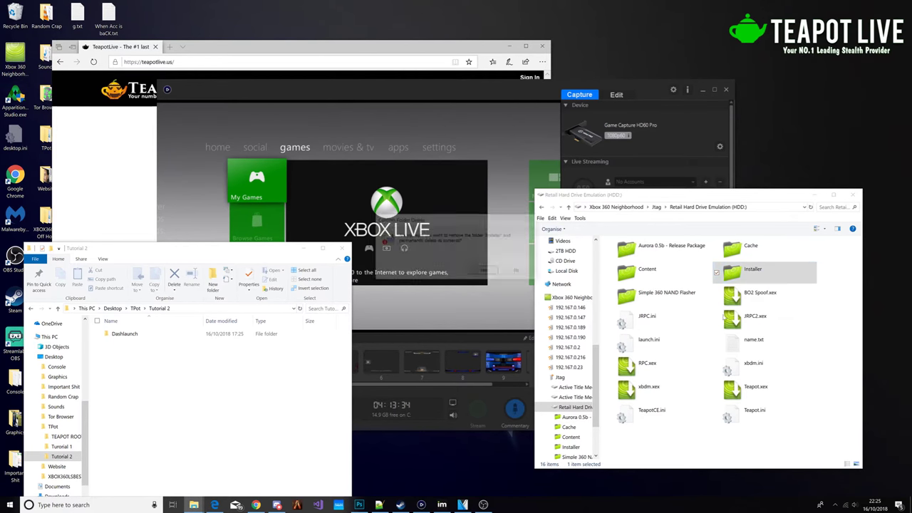
{"action": "left_click", "coordinate": [485, 272]}
{"action": "mouse_move", "coordinate": [124, 334]}
{"action": "left_mouse_down"}
{"action": "mouse_move", "coordinate": [146, 326]}
{"action": "mouse_move", "coordinate": [538, 361]}
{"action": "mouse_move", "coordinate": [748, 420]}
{"action": "left_mouse_up"}
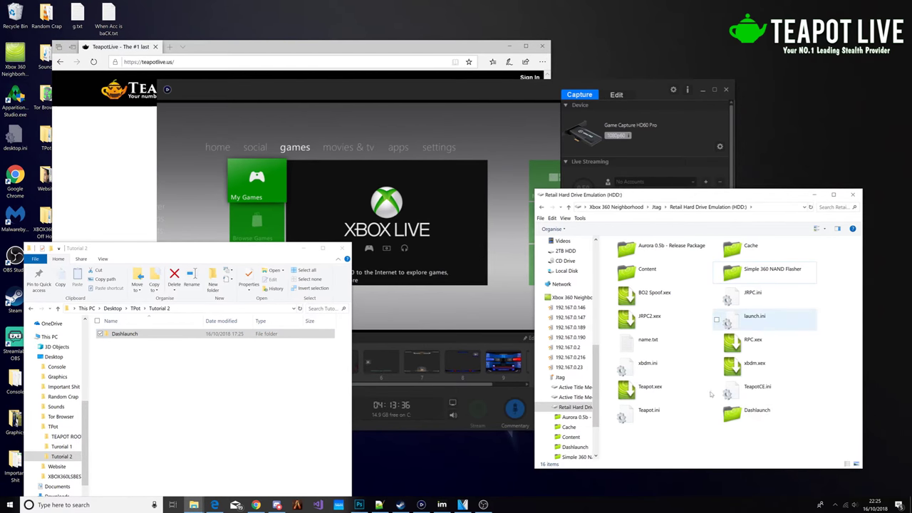
{"action": "double_click", "coordinate": [753, 417]}
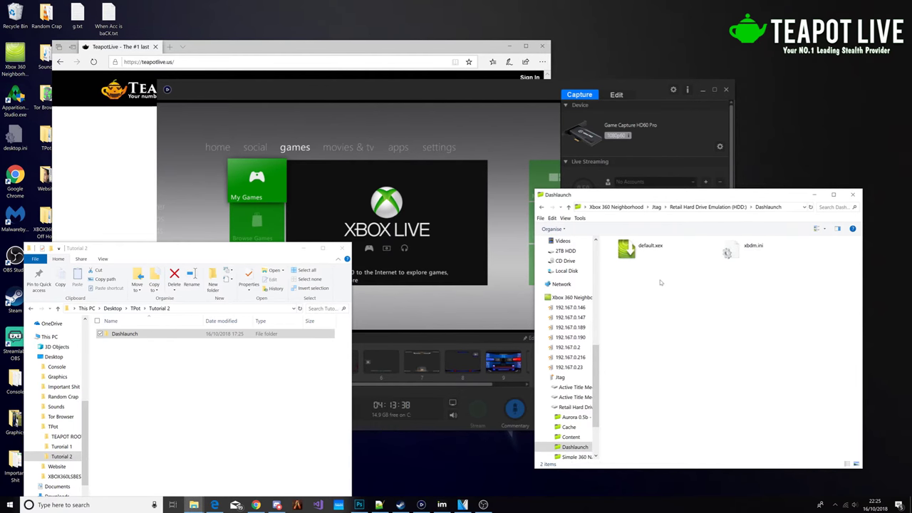
- Delete xbdm.ini from the Xbox Dashlaunch folder, keeping default.xex, and bring the capture window forward
{"action": "left_click", "coordinate": [649, 255]}
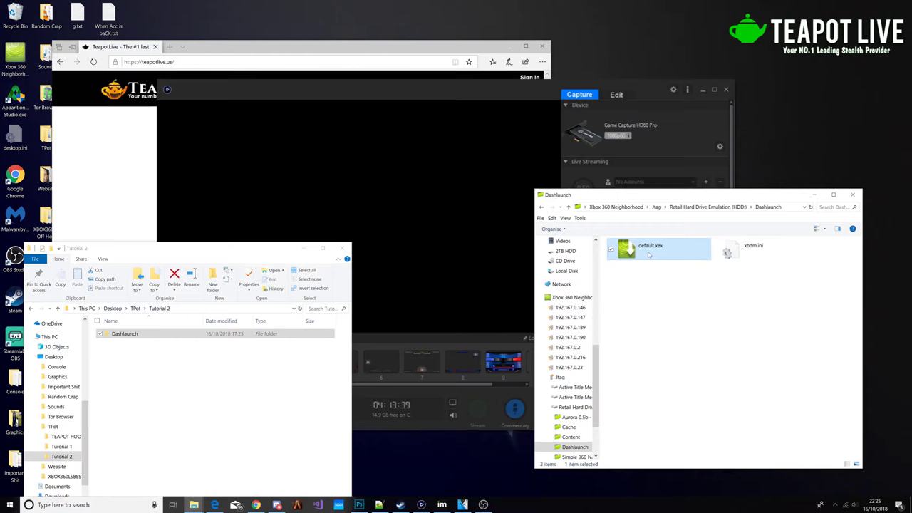
{"action": "left_click", "coordinate": [757, 254]}
{"action": "right_click", "coordinate": [760, 247]}
{"action": "left_click", "coordinate": [780, 284]}
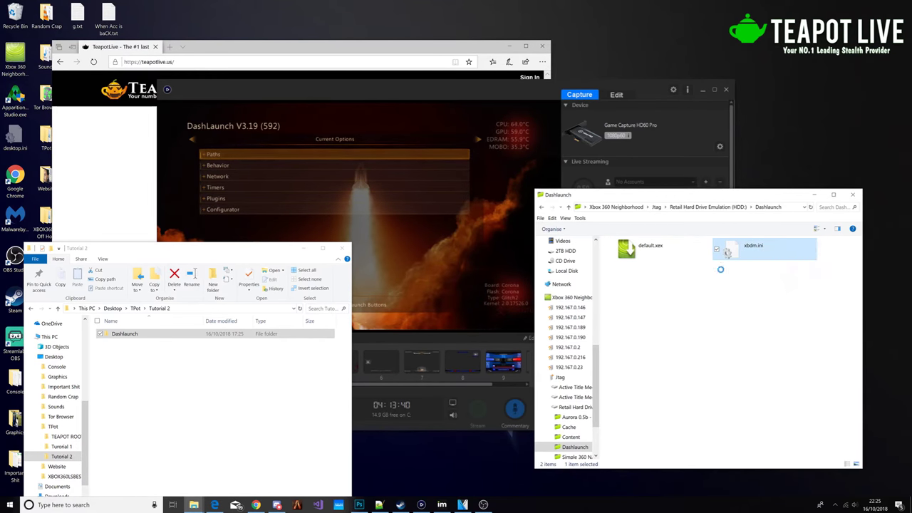
{"action": "left_click", "coordinate": [484, 271]}
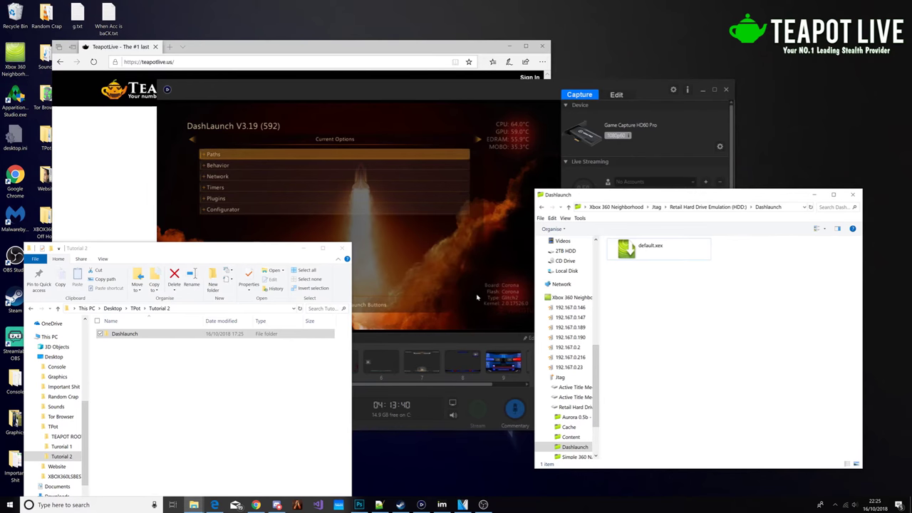
{"action": "left_click_drag", "start_coordinate": [387, 91], "coordinate": [381, 93]}
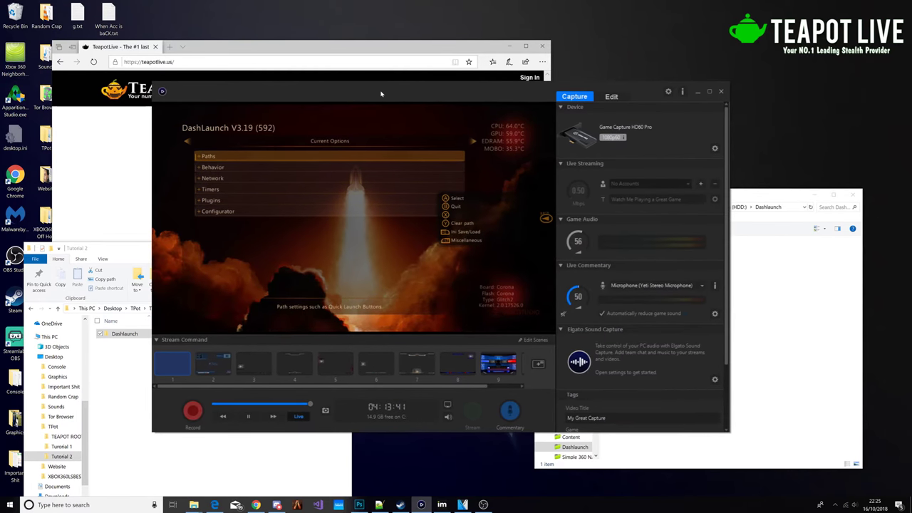